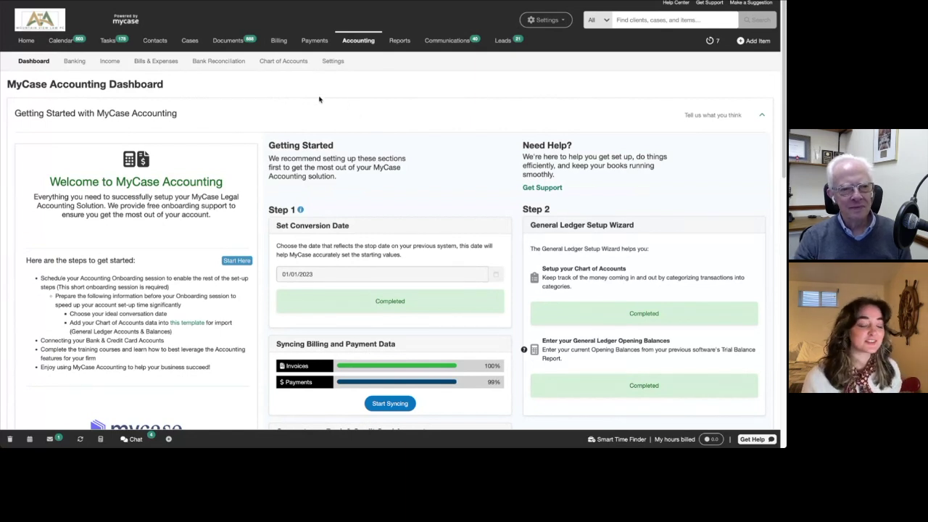
Open the Chart of Accounts and browse its asset, equity and expense accounts with types and balances.
click(282, 64)
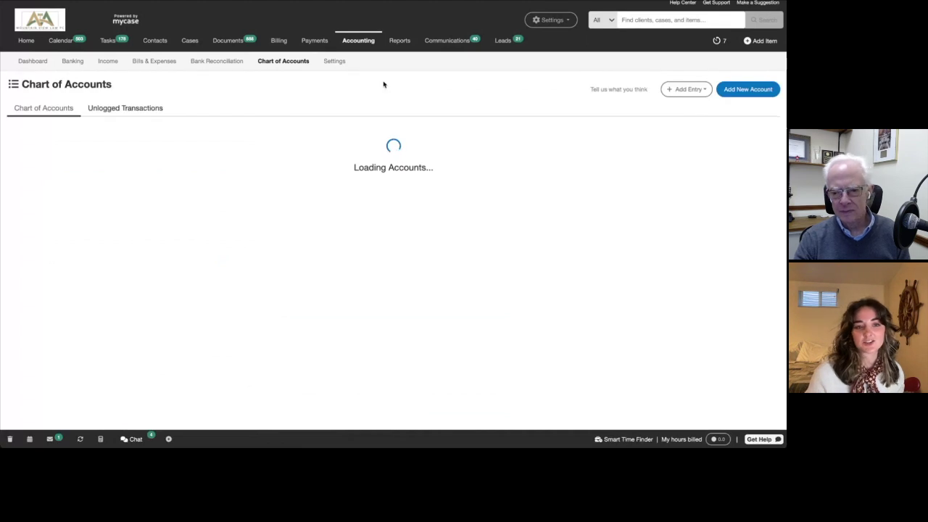
scroll(200, 165, down, 1)
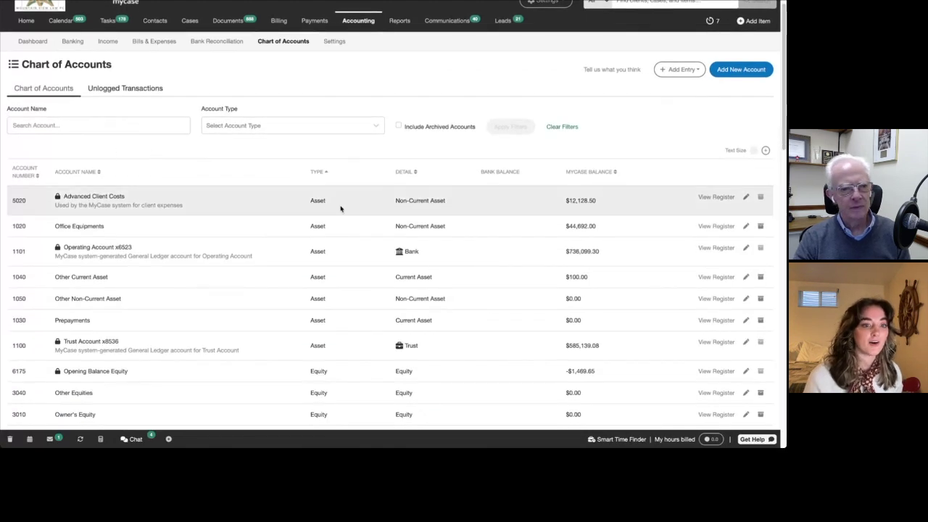
scroll(373, 271, down, 3)
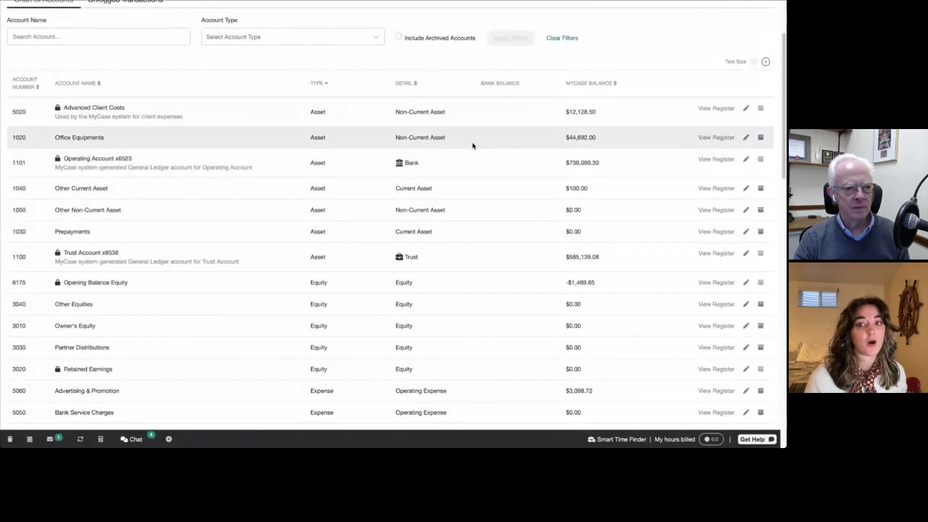
scroll(246, 150, up, 1)
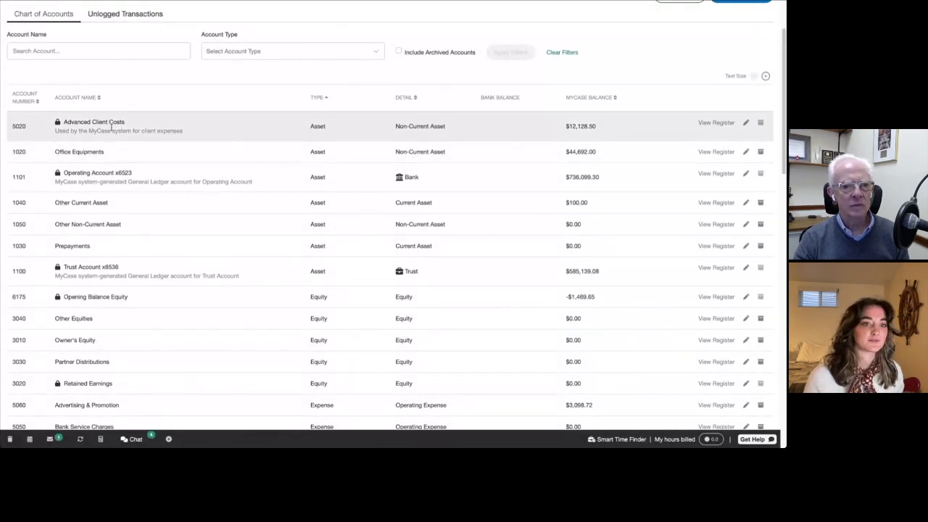
click(716, 123)
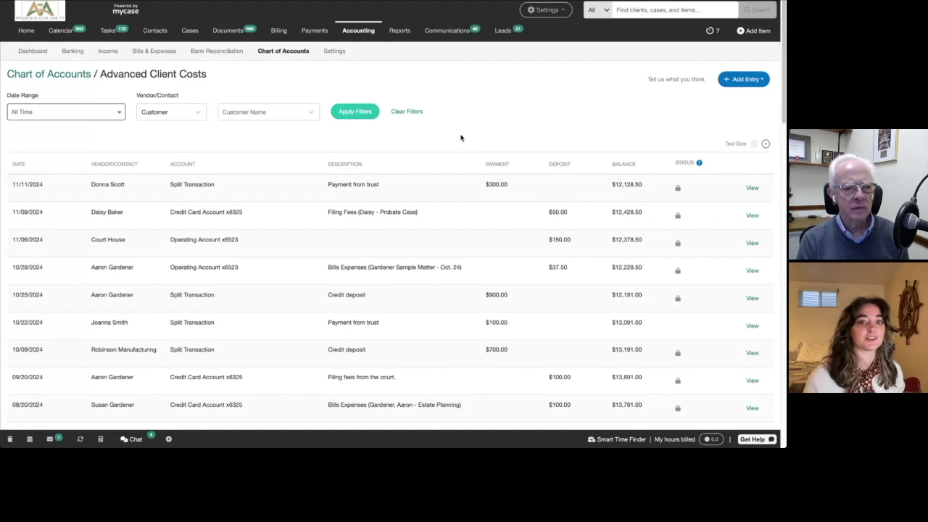
mouse_move(282, 37)
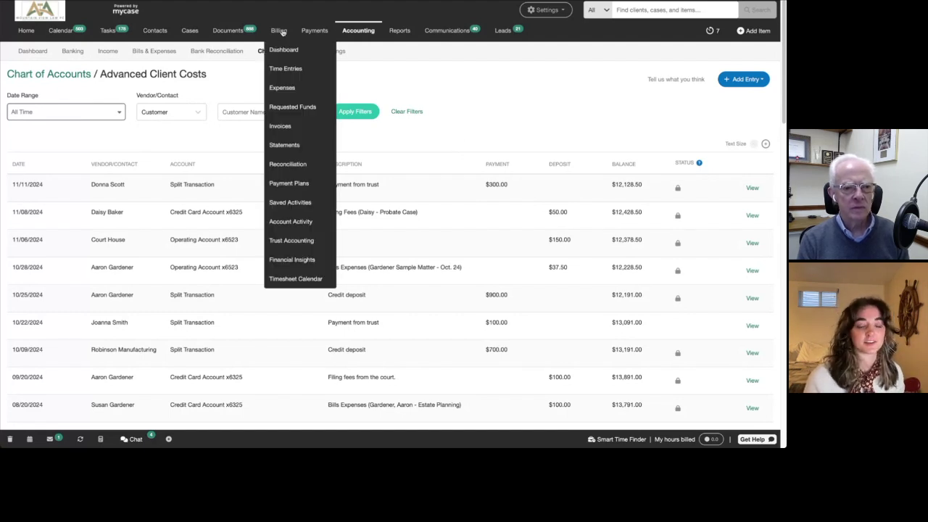
click(281, 32)
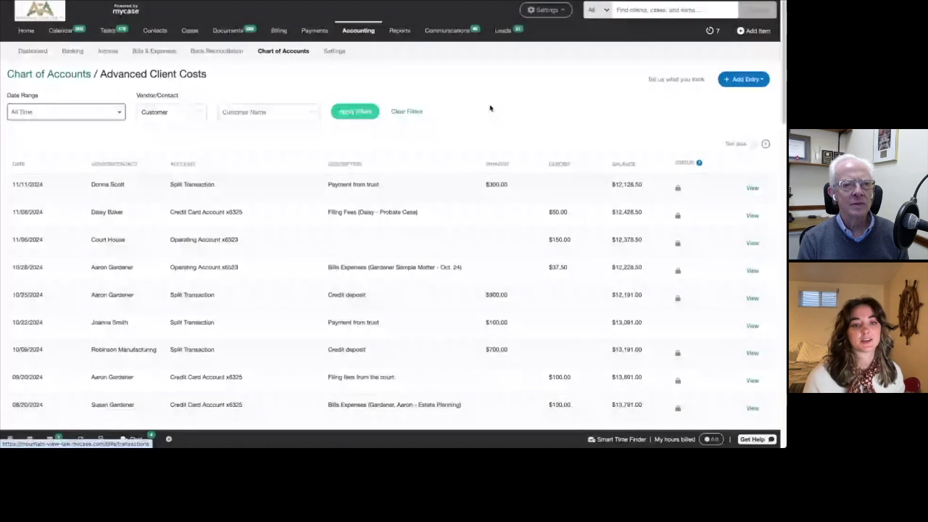
scroll(568, 101, down, 1)
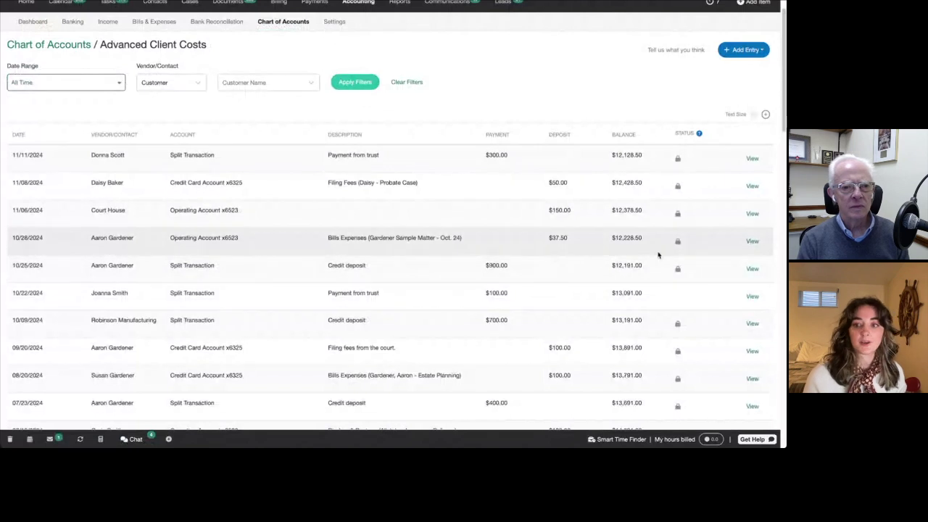
click(752, 242)
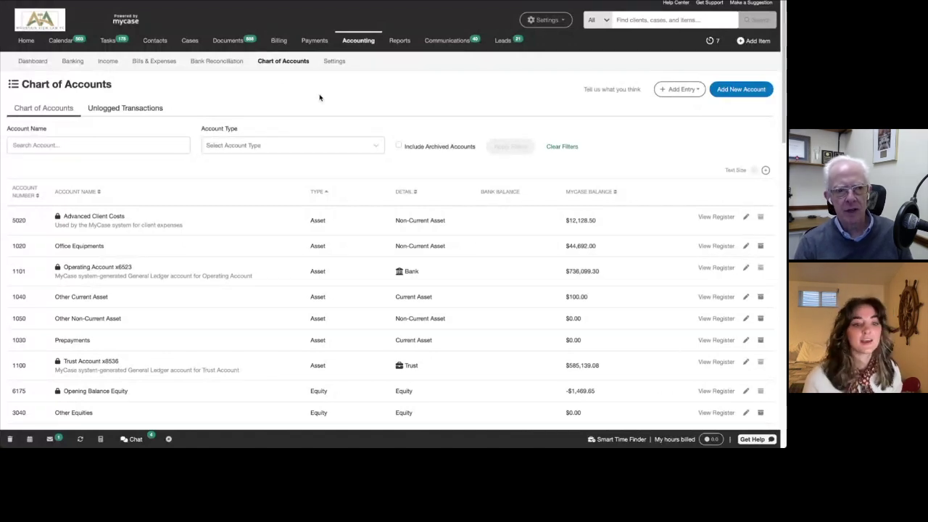
Browse the accounts list, then open the Advanced Client Costs register showing the $12,128.50 balance.
scroll(239, 335, down, 1)
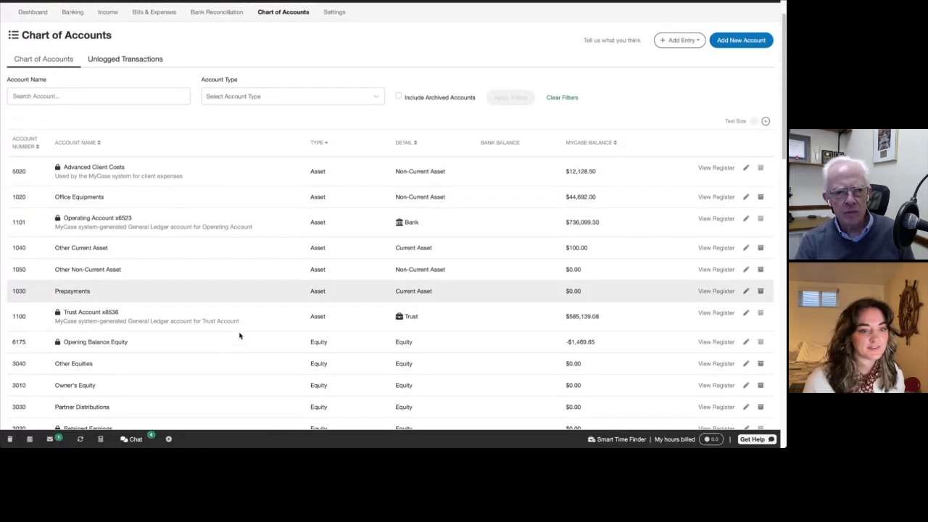
scroll(239, 335, down, 3)
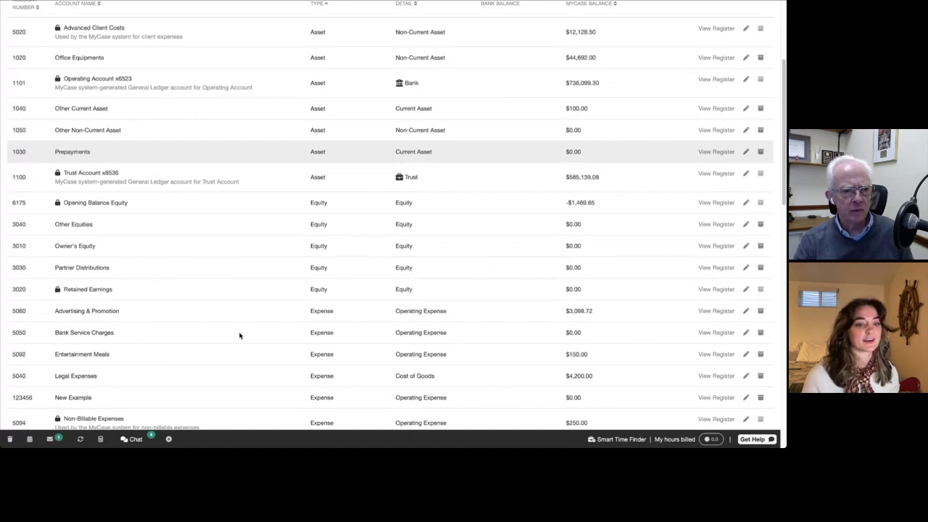
scroll(239, 335, down, 3)
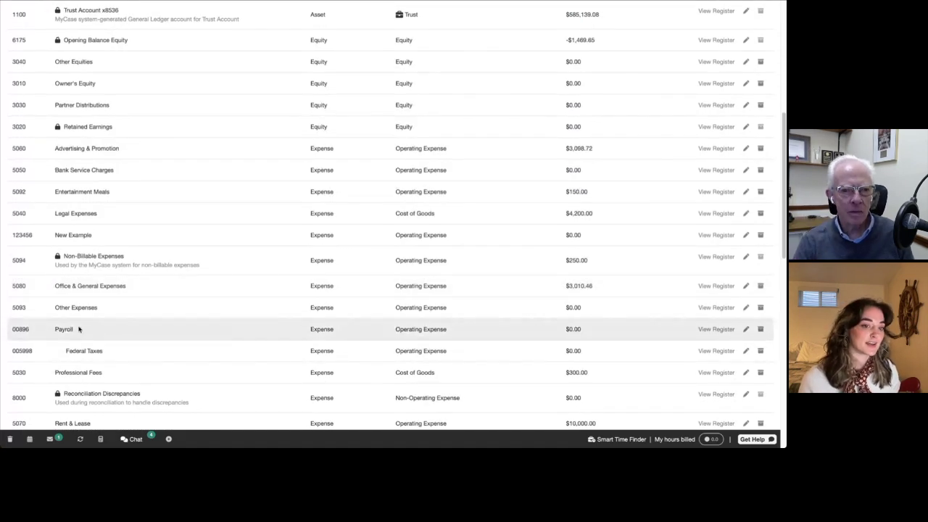
scroll(479, 276, up, 7)
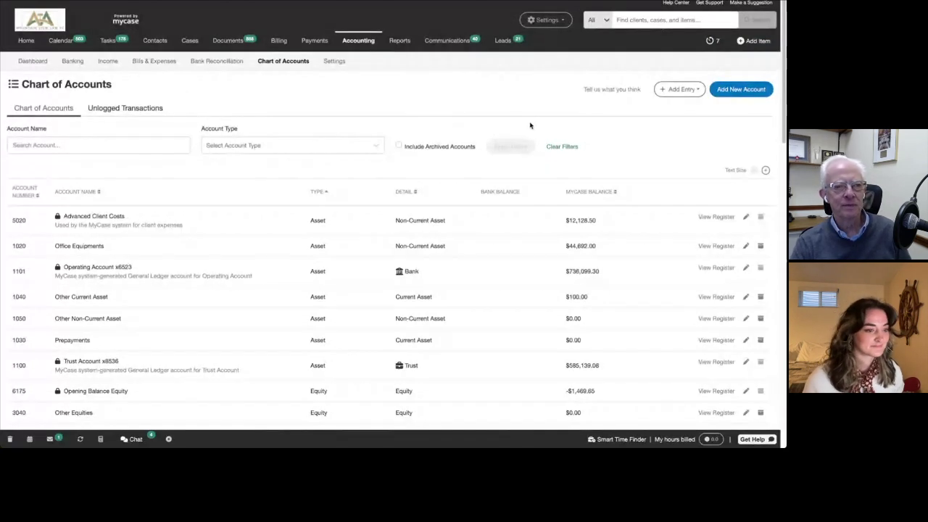
click(426, 220)
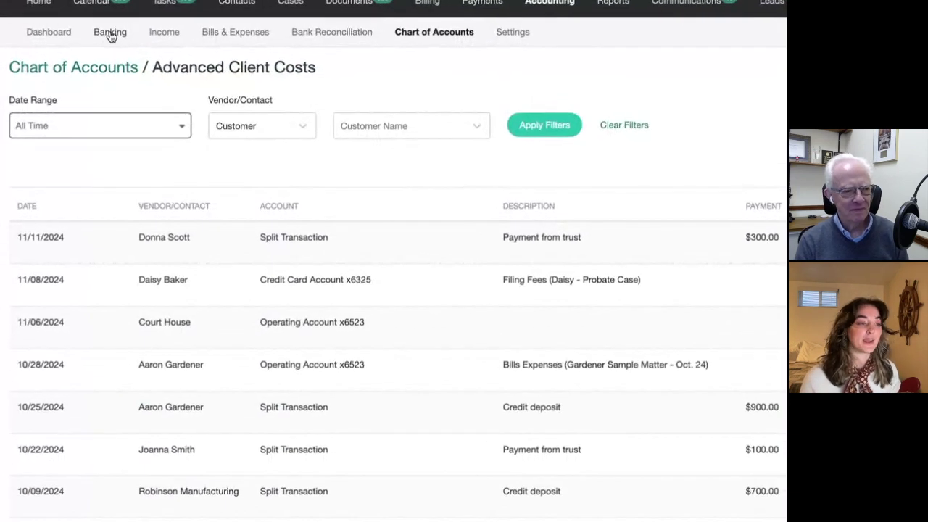
Go to Banking and open the Operating Account (6523) feed with its 9 transactions for review.
click(110, 33)
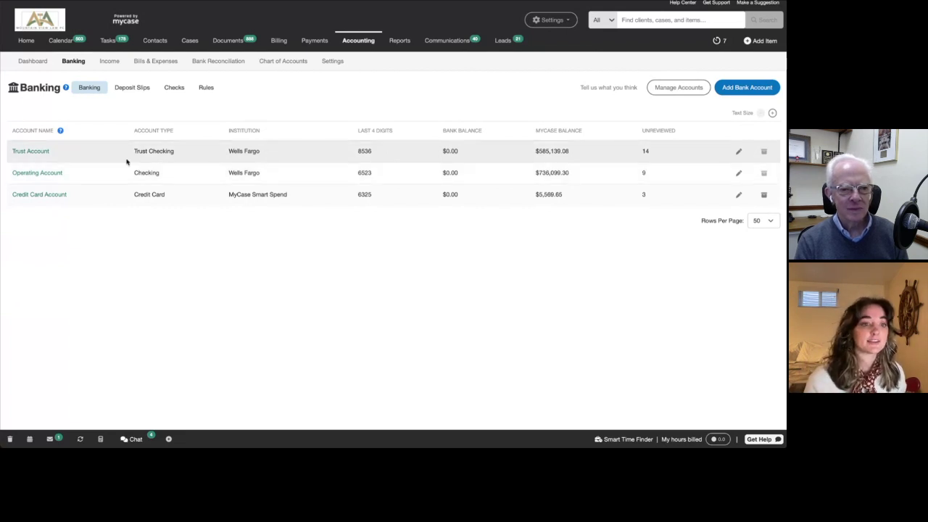
click(60, 176)
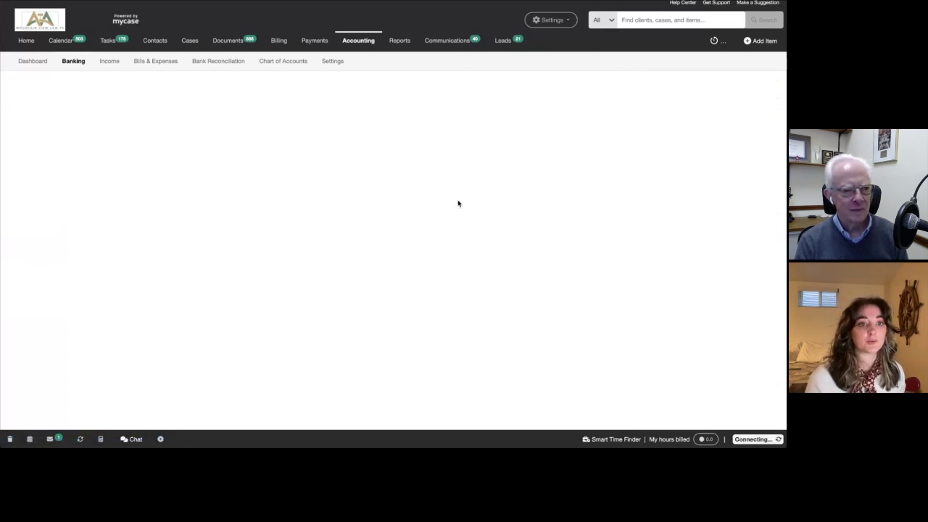
scroll(435, 163, down, 1)
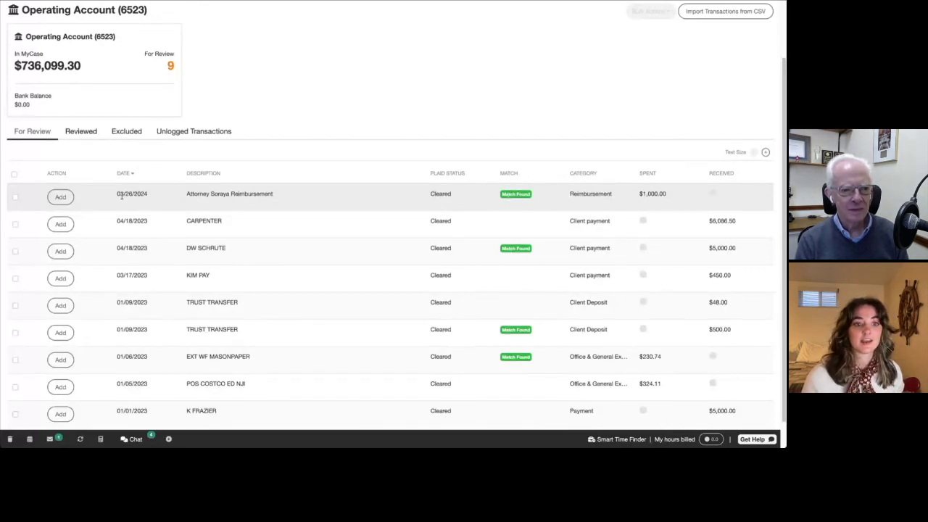
Expand Find Match on the 03/26/2024 $1,000 reimbursement to reveal the matching Mar 27 expense.
click(60, 196)
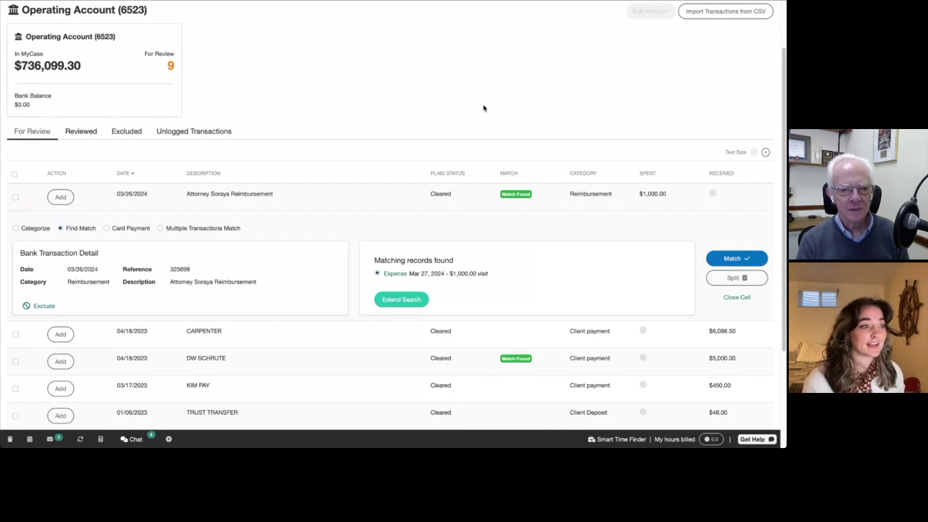
scroll(483, 108, up, 1)
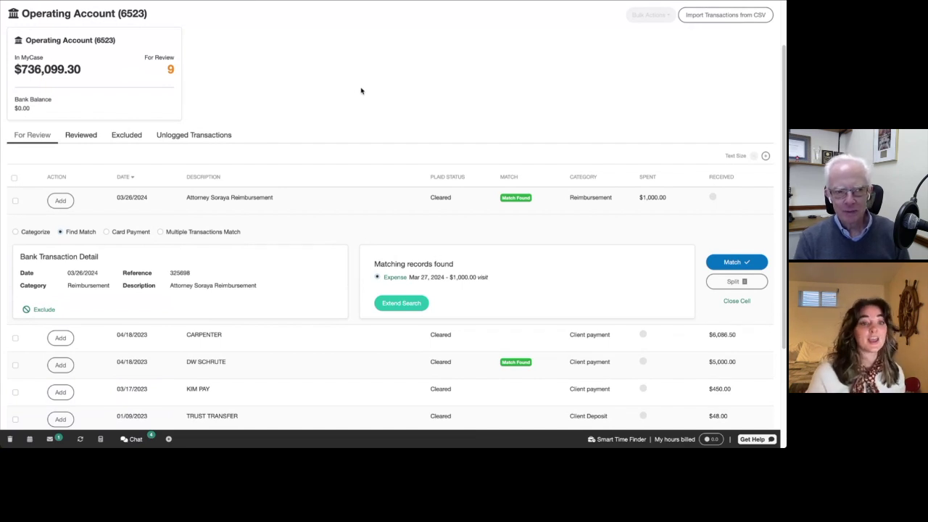
scroll(361, 90, up, 1)
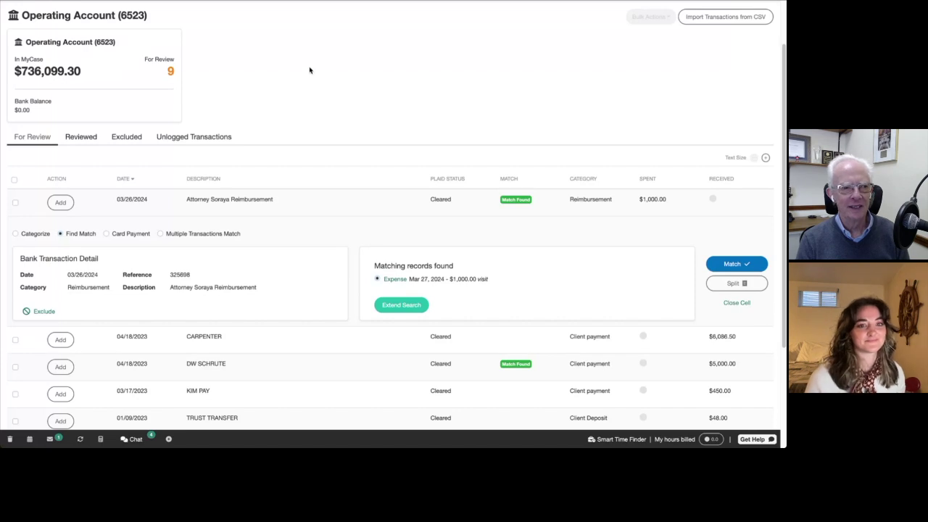
scroll(310, 69, up, 1)
scroll(290, 73, up, 2)
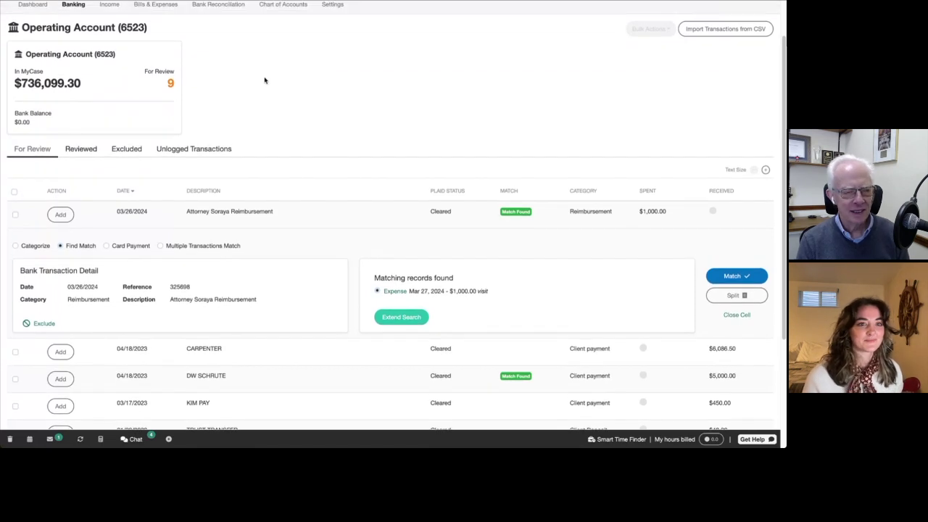
Look over the banking Deposit Slips and Checks lists, then move on to the Bills page.
click(72, 20)
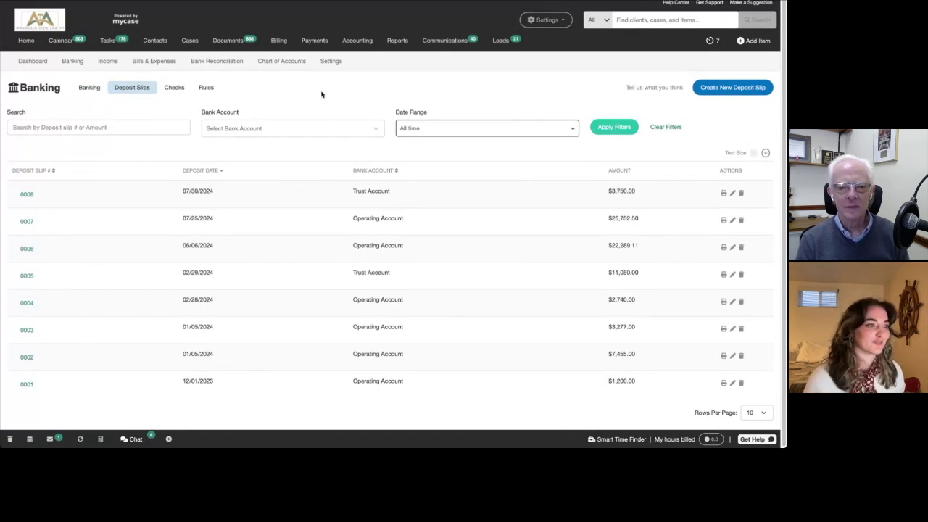
click(174, 88)
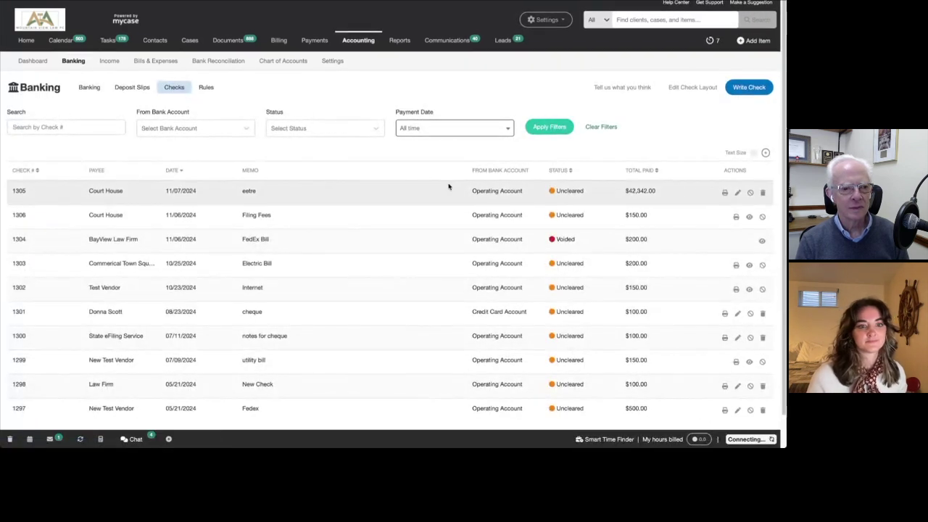
scroll(427, 167, down, 1)
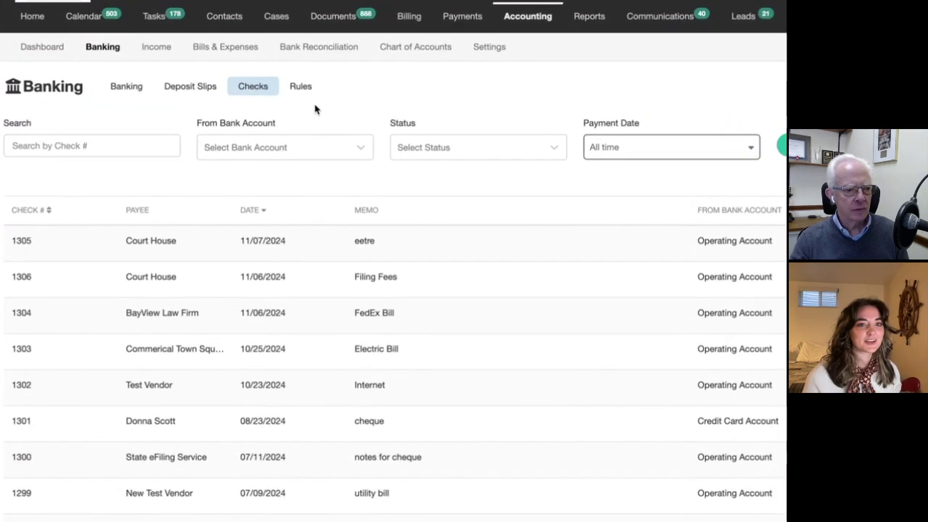
click(229, 53)
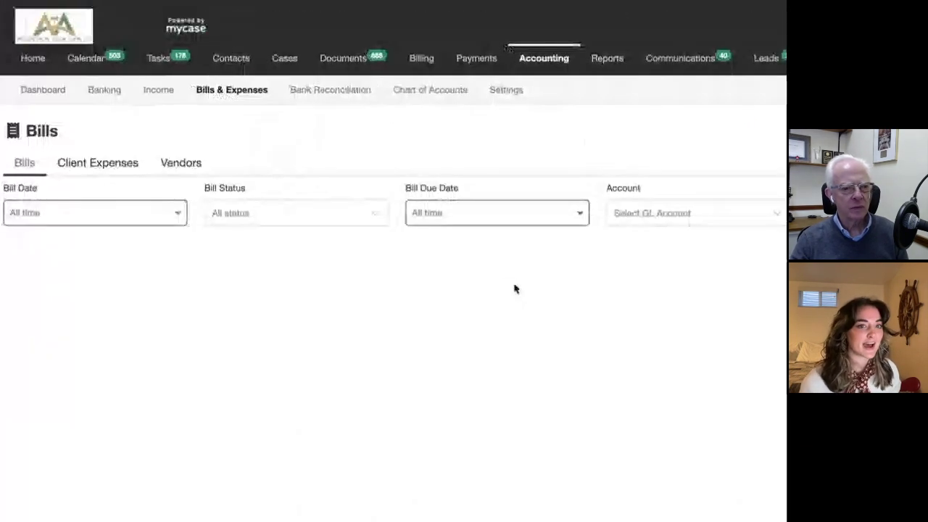
Check the Client Expenses list, return to Bills and start a blank bill dated 11/11/2024.
click(114, 168)
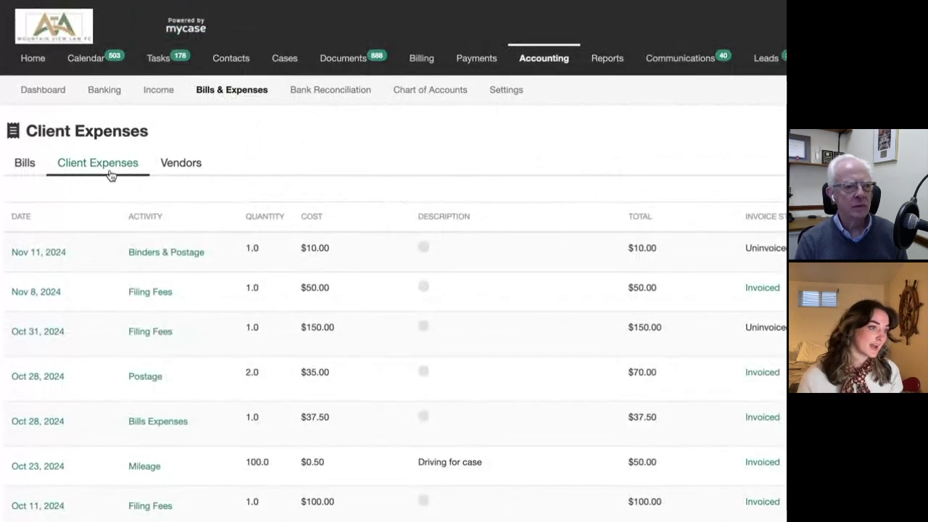
click(26, 164)
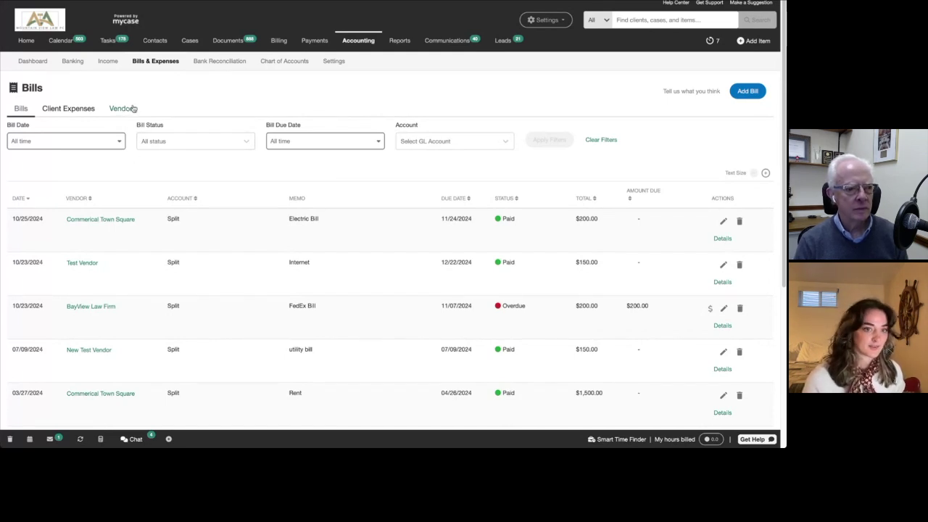
click(749, 90)
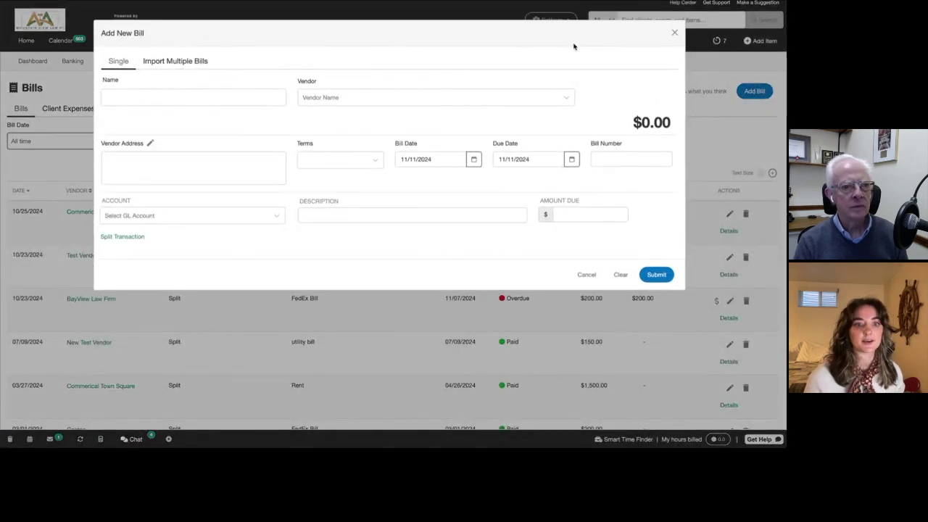
Split the draft bill across Bank Service Charges (5050) and New Example (123456), cancel it, and view Client Expenses.
click(275, 215)
click(210, 264)
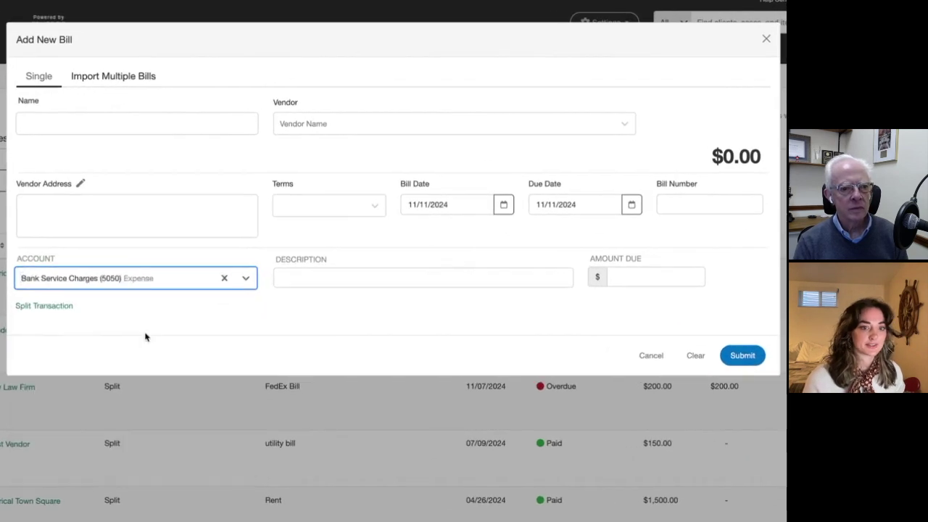
click(40, 306)
click(154, 315)
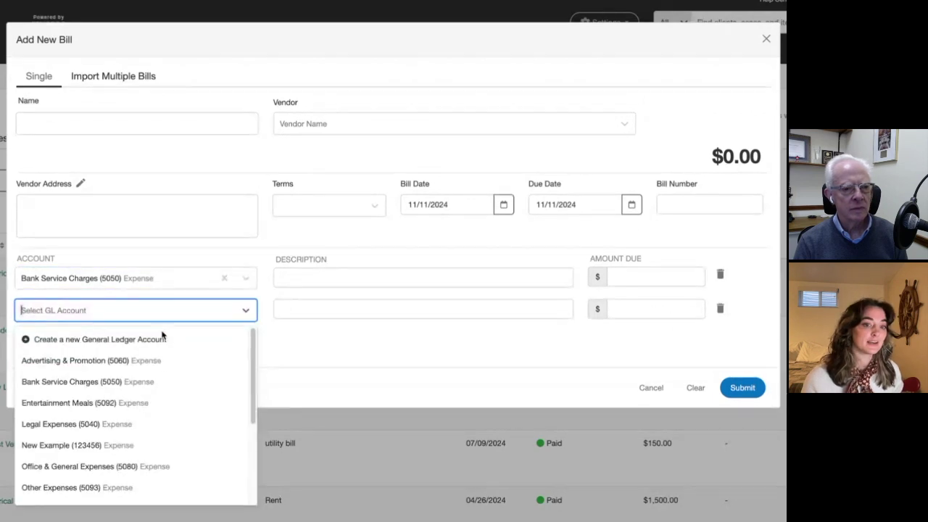
click(155, 444)
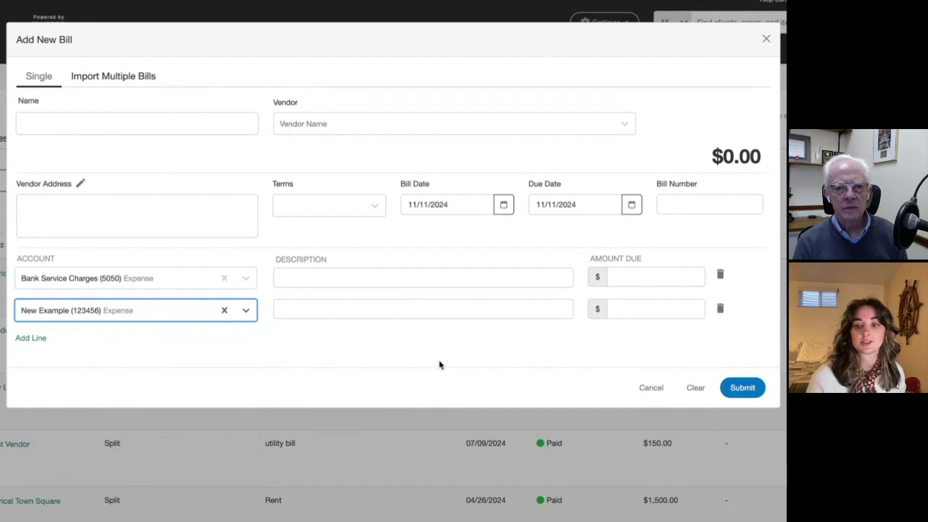
click(651, 387)
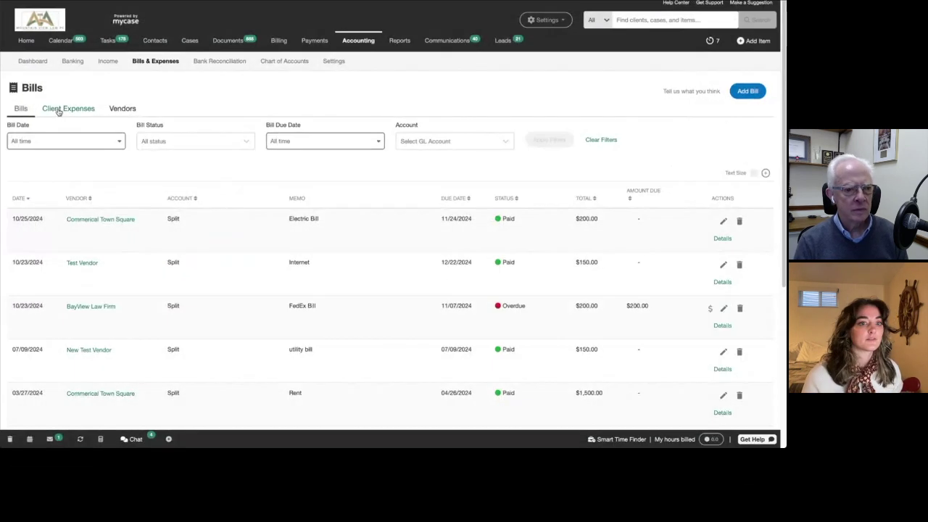
click(62, 111)
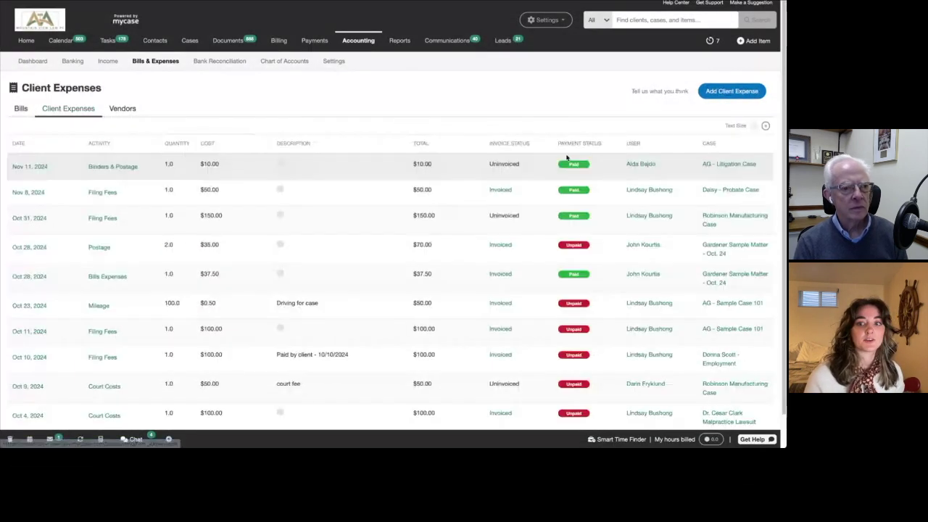